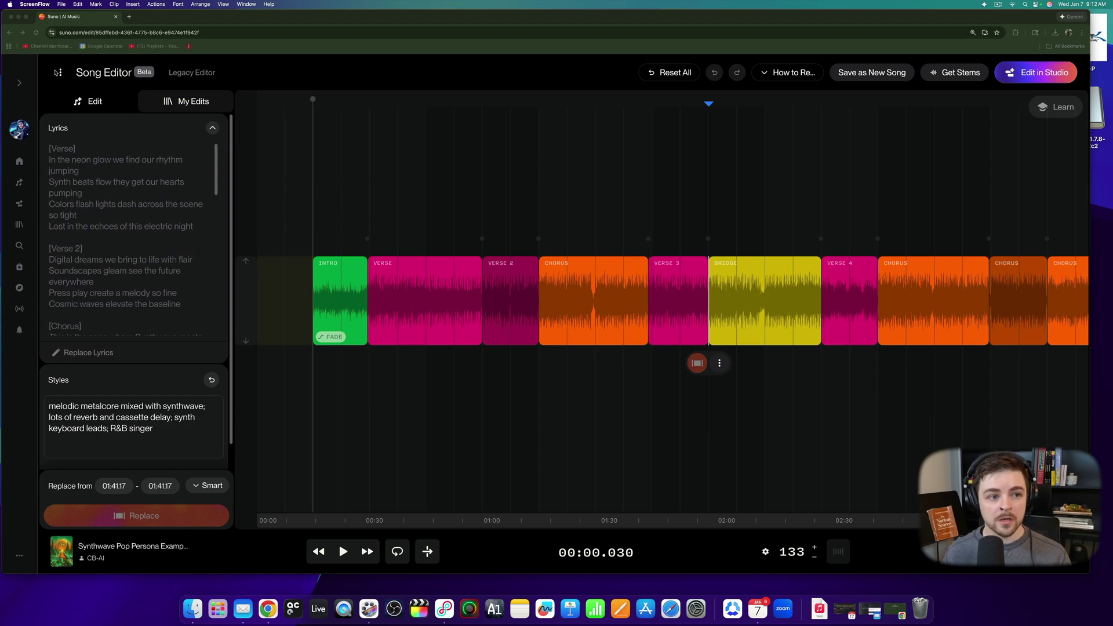
Open Match Lyrics to Audio in the legacy editor and review the song's editable lyrics text.
left_click(61, 71)
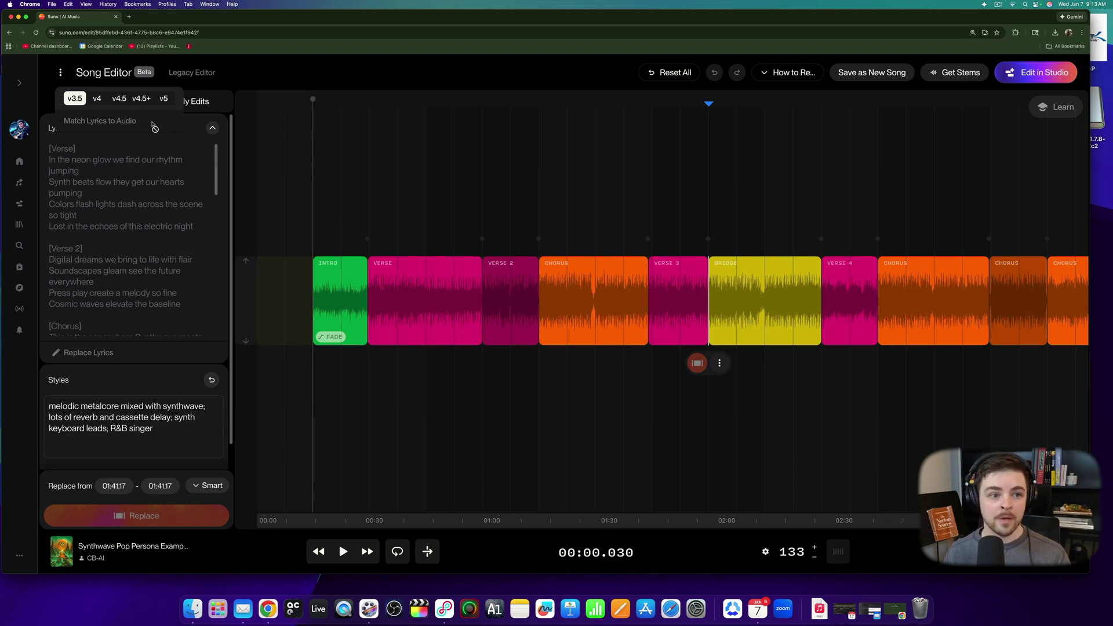
left_click(187, 74)
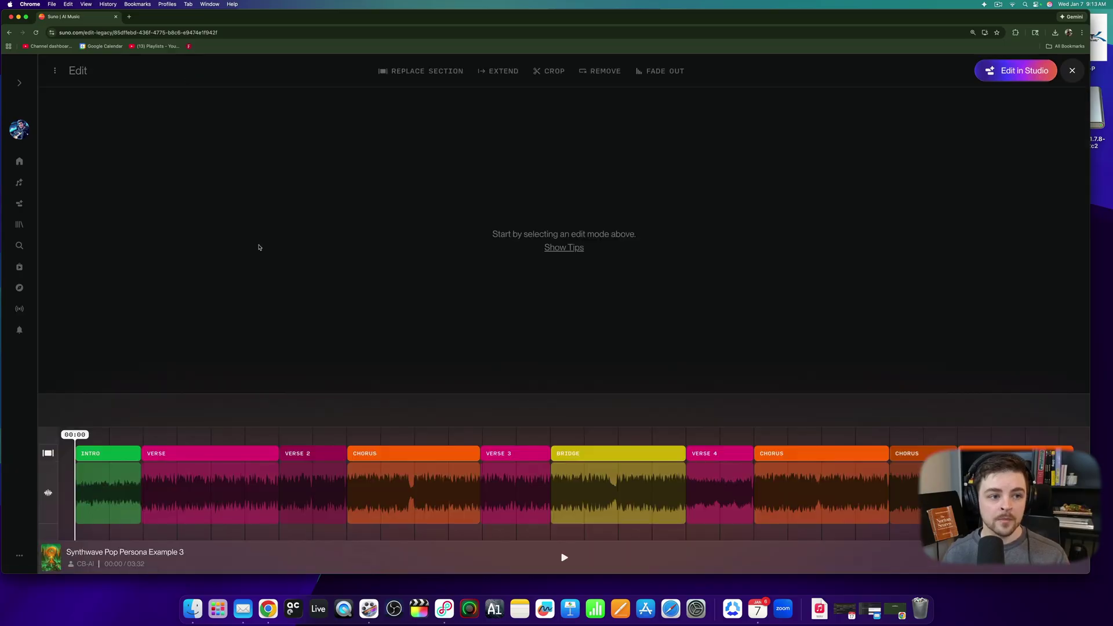
left_click(55, 71)
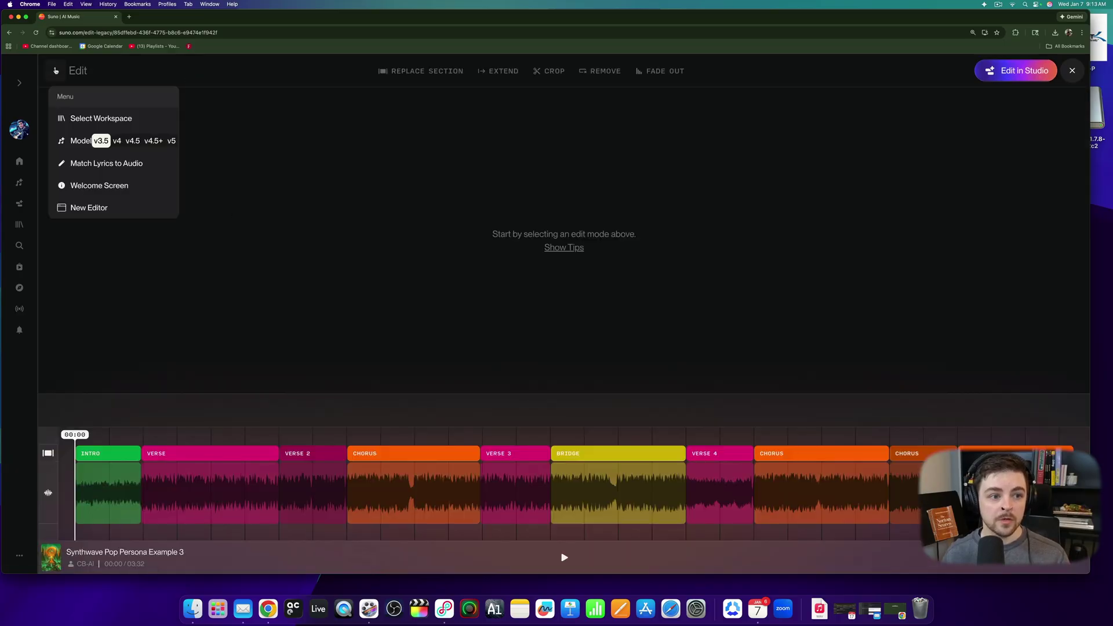
left_click(118, 163)
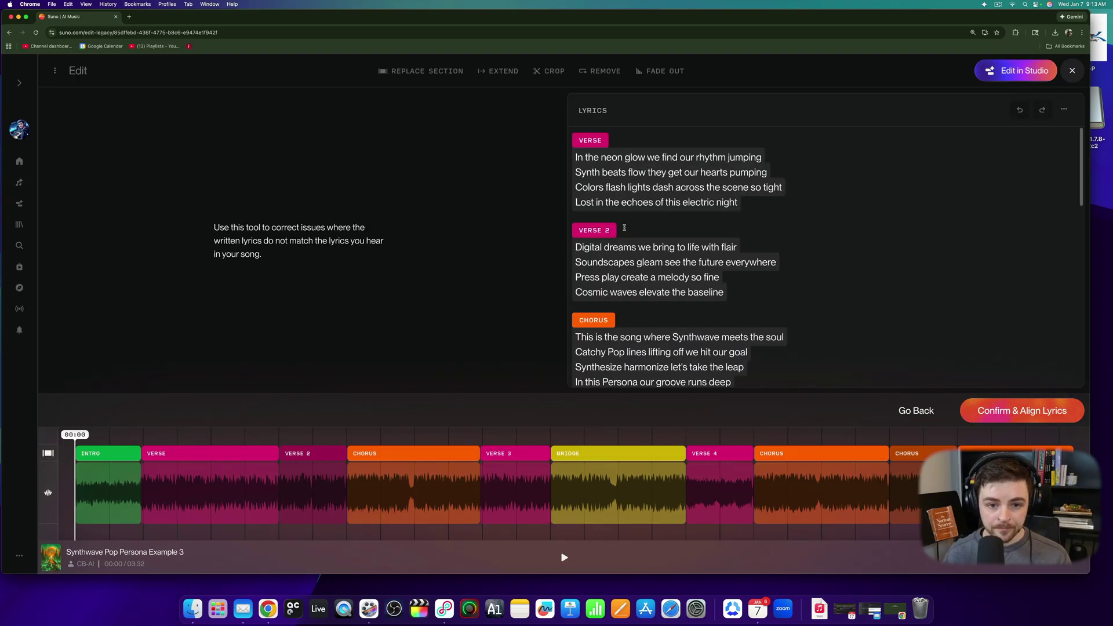
left_click(631, 177)
scroll(719, 210, "down", 5)
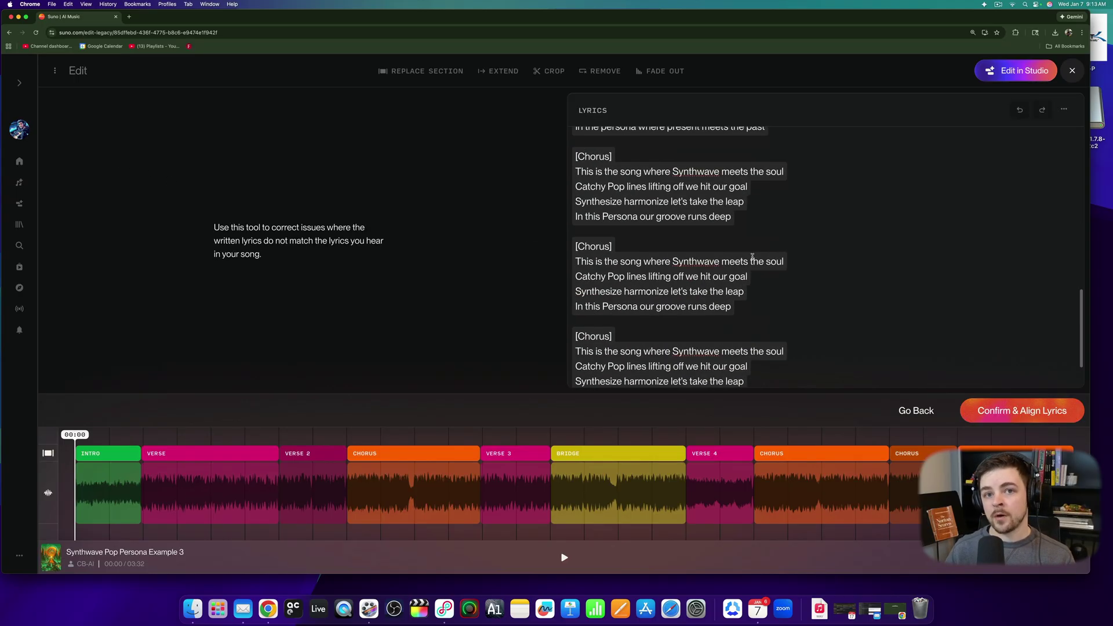
scroll(757, 266, "up", 5)
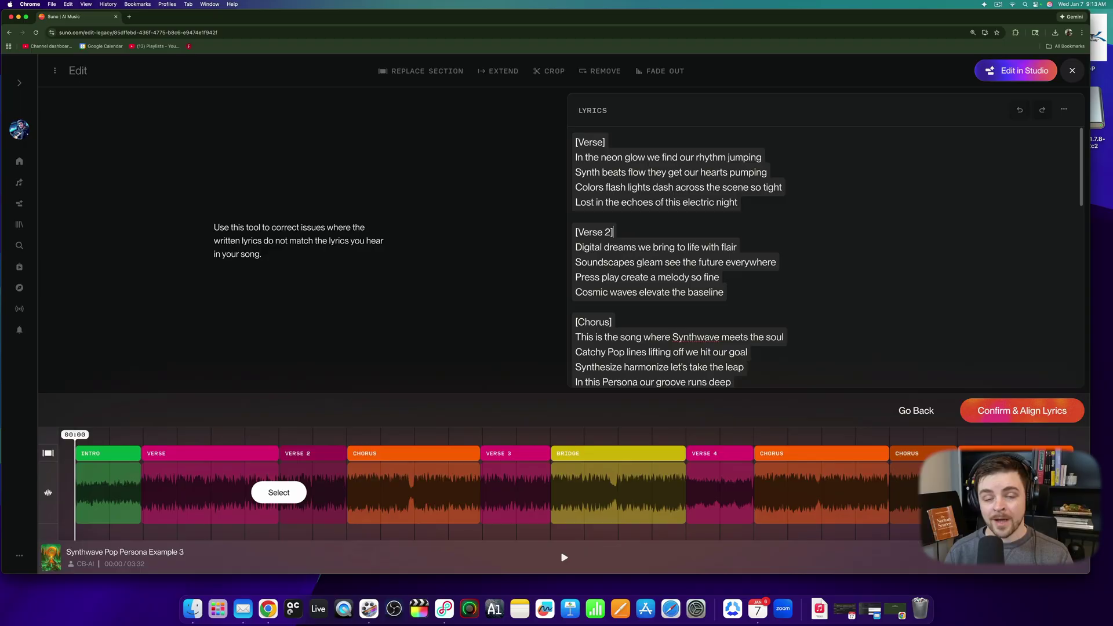
scroll(752, 357, "down", 10)
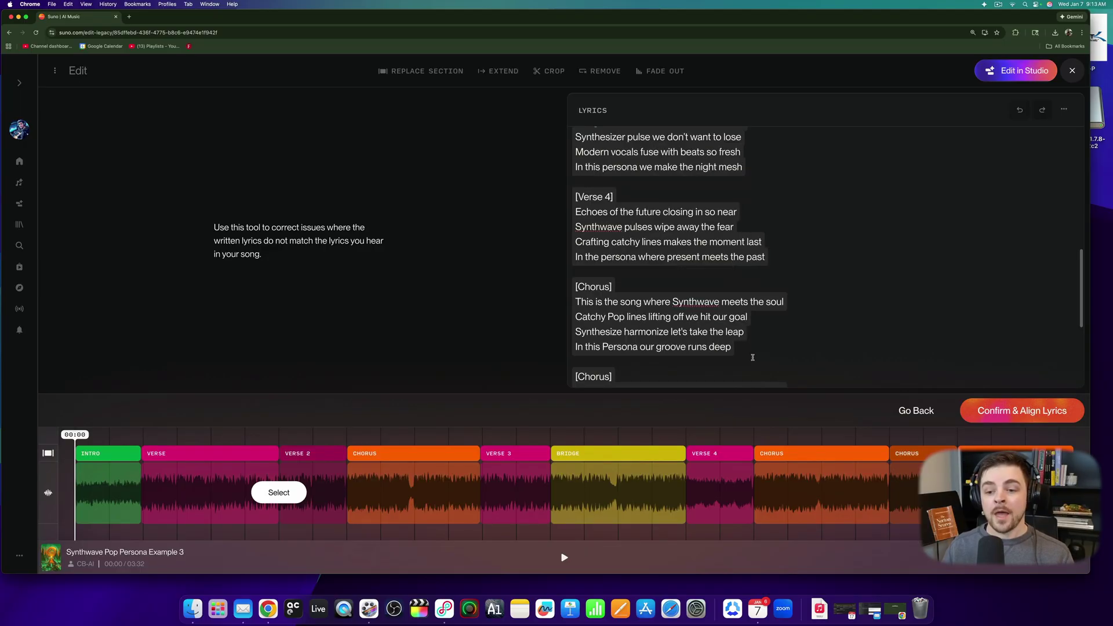
scroll(752, 358, "down", 4)
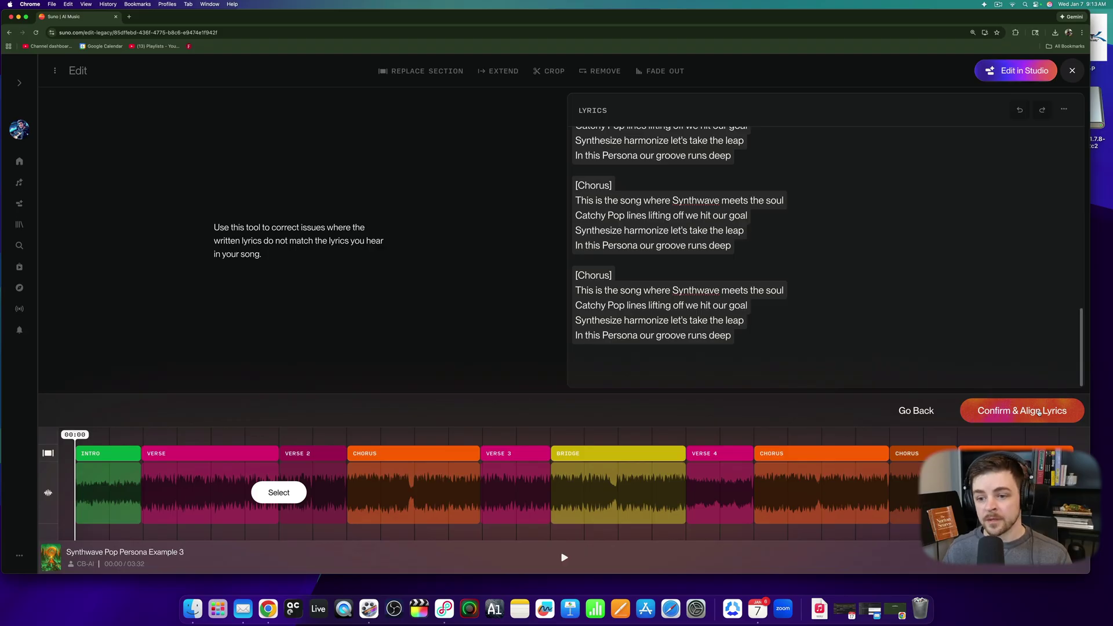
Confirm the lyrics and align them to the song's audio.
left_click(1038, 411)
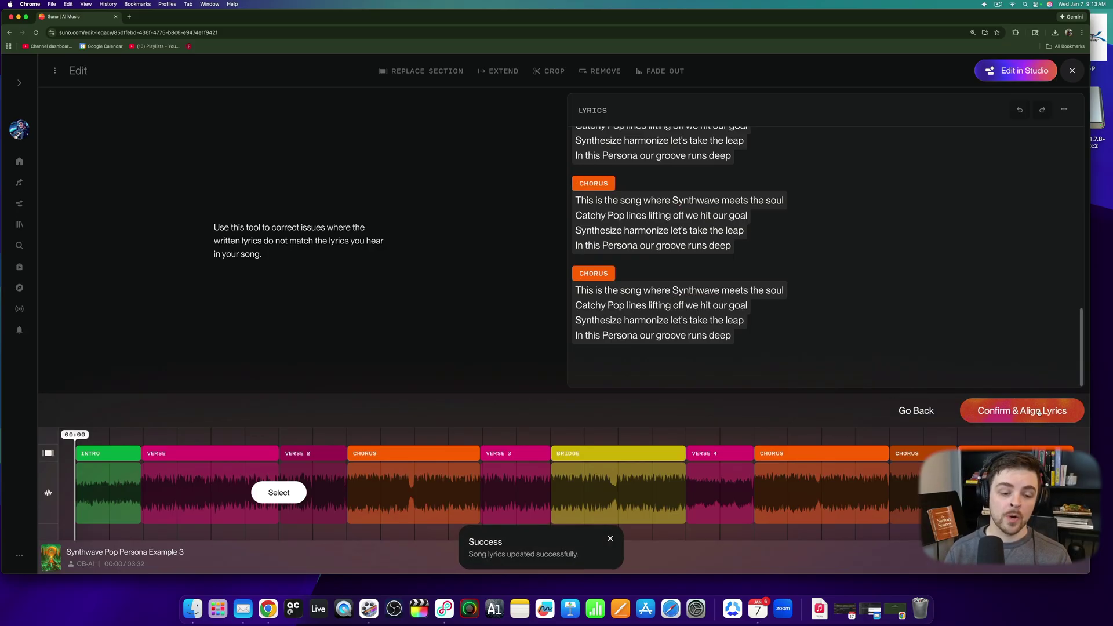
scroll(788, 249, "up", 5)
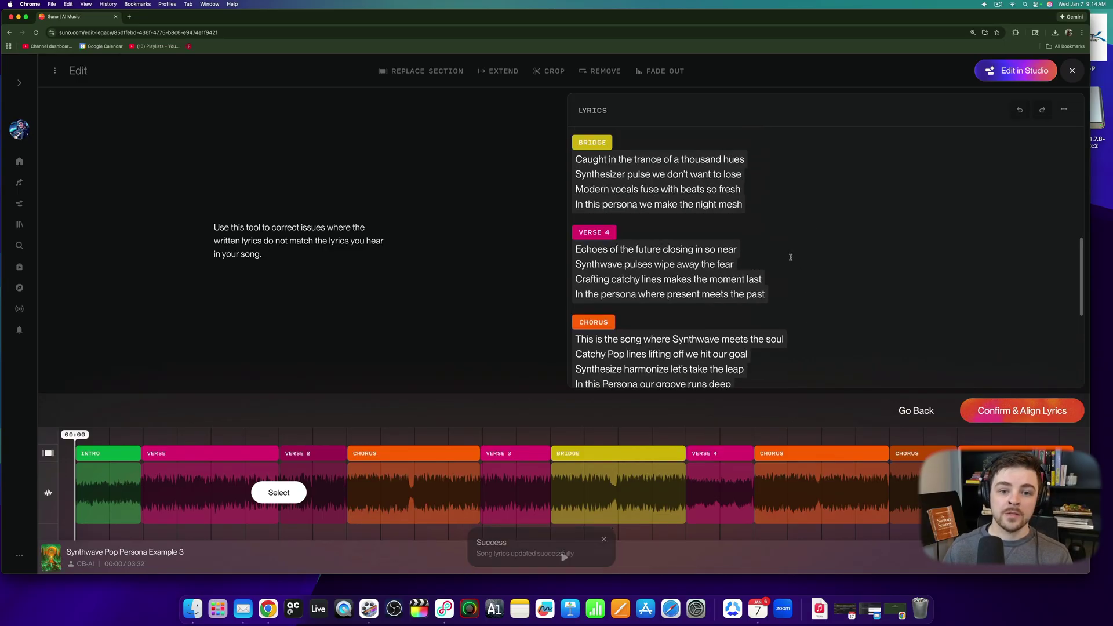
scroll(770, 258, "up", 5)
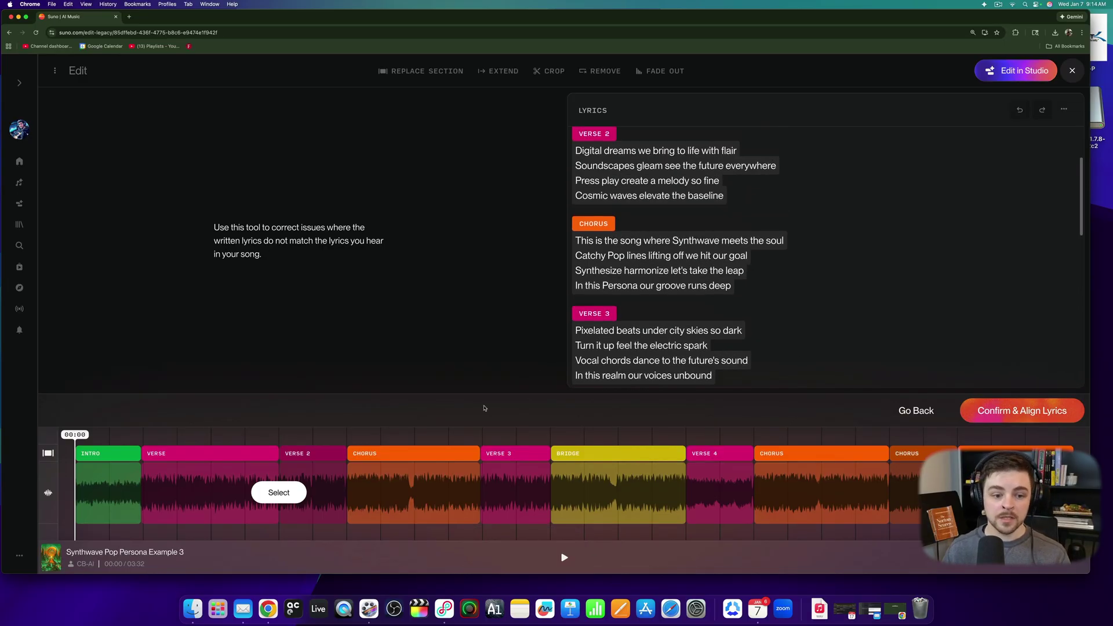
Play the song from 00:43 in Verse 2 to follow the lyric timing.
left_click(278, 517)
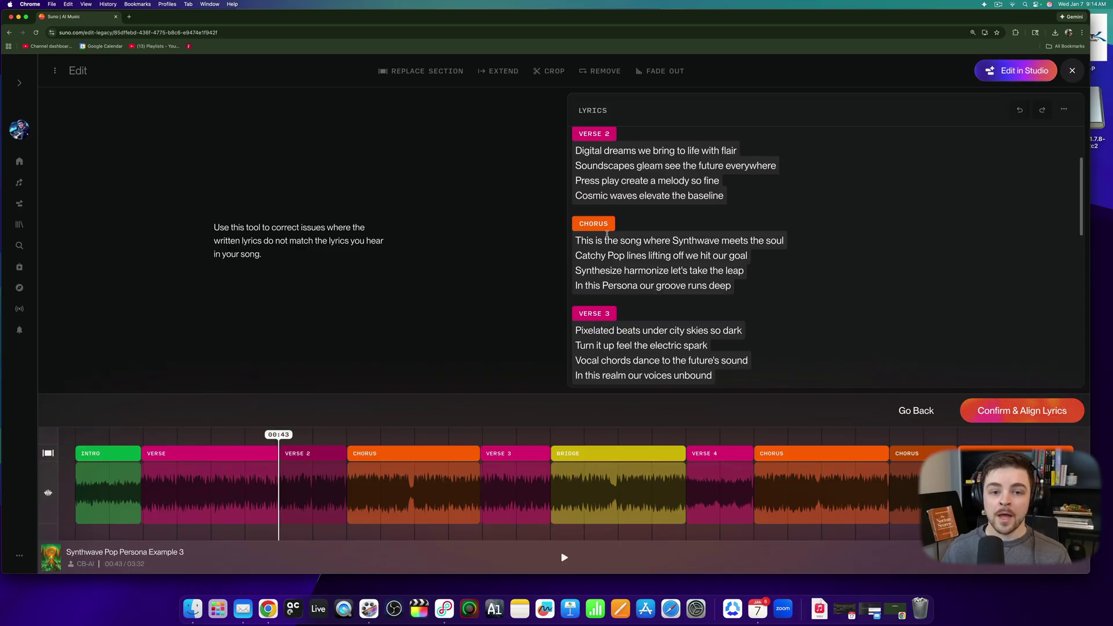
scroll(614, 171, "up", 1)
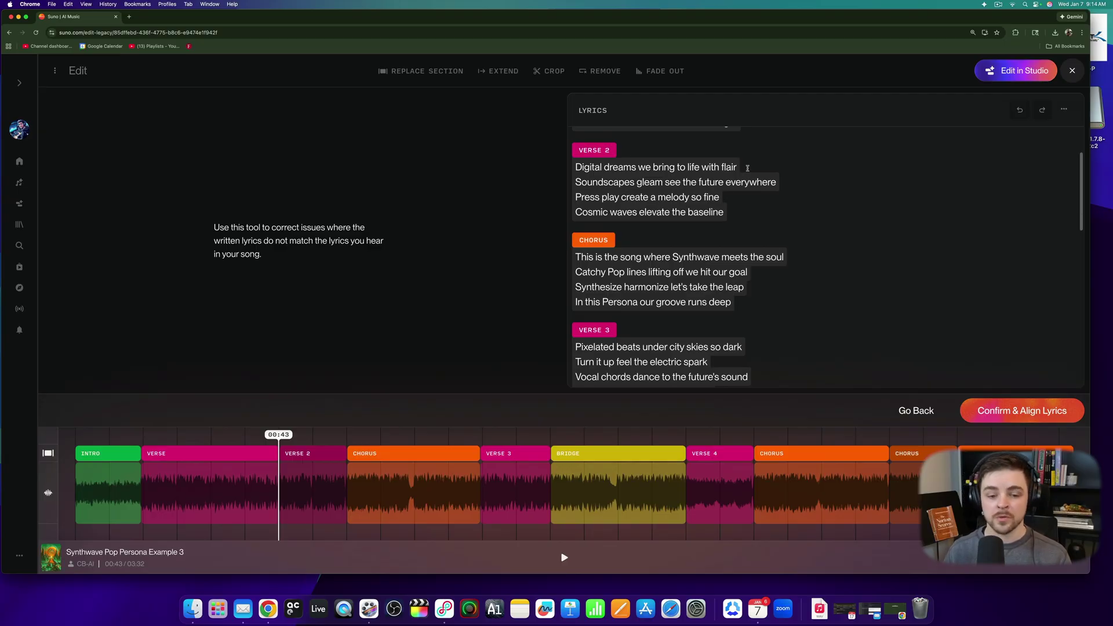
left_click(563, 558)
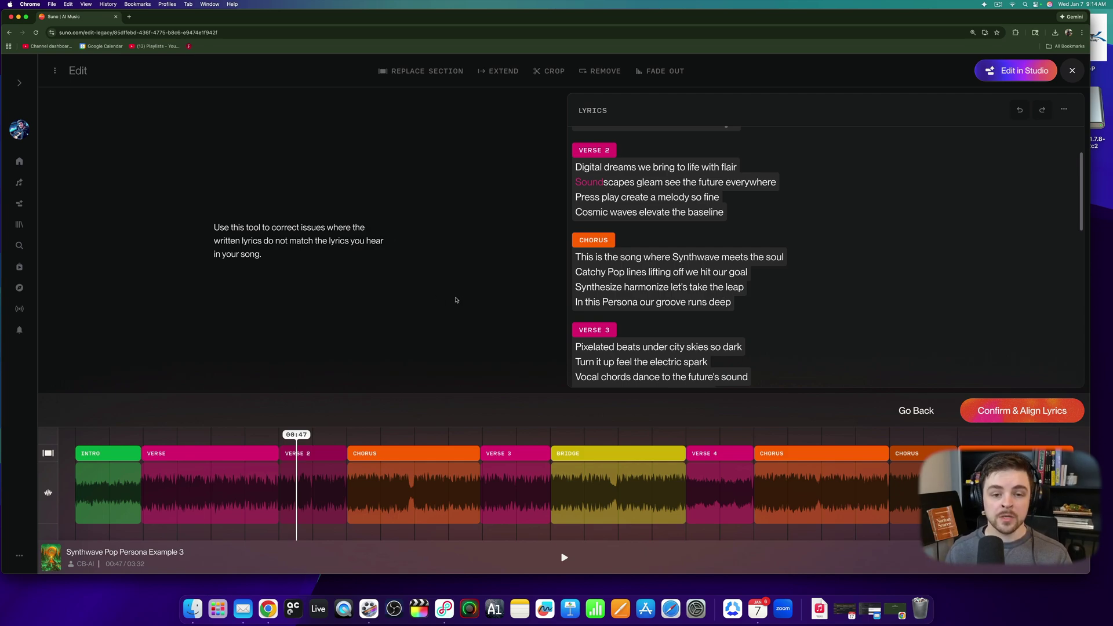
left_click(55, 72)
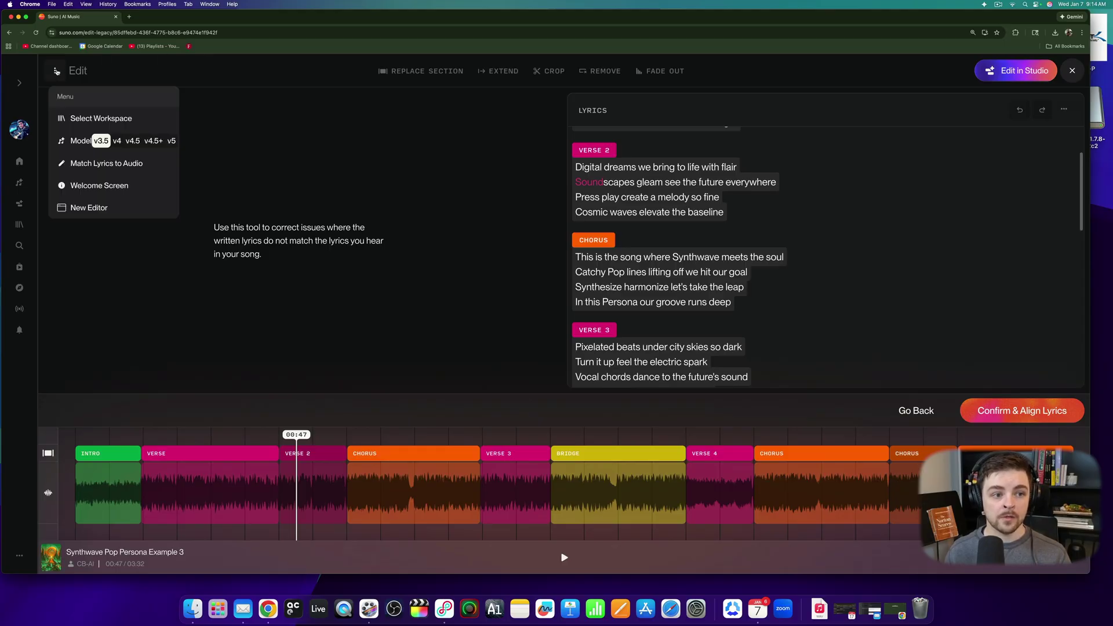
In the new editor, mark the chorus words 'groove runs deep' (01:10.45–01:11.73) for replacement.
left_click(83, 210)
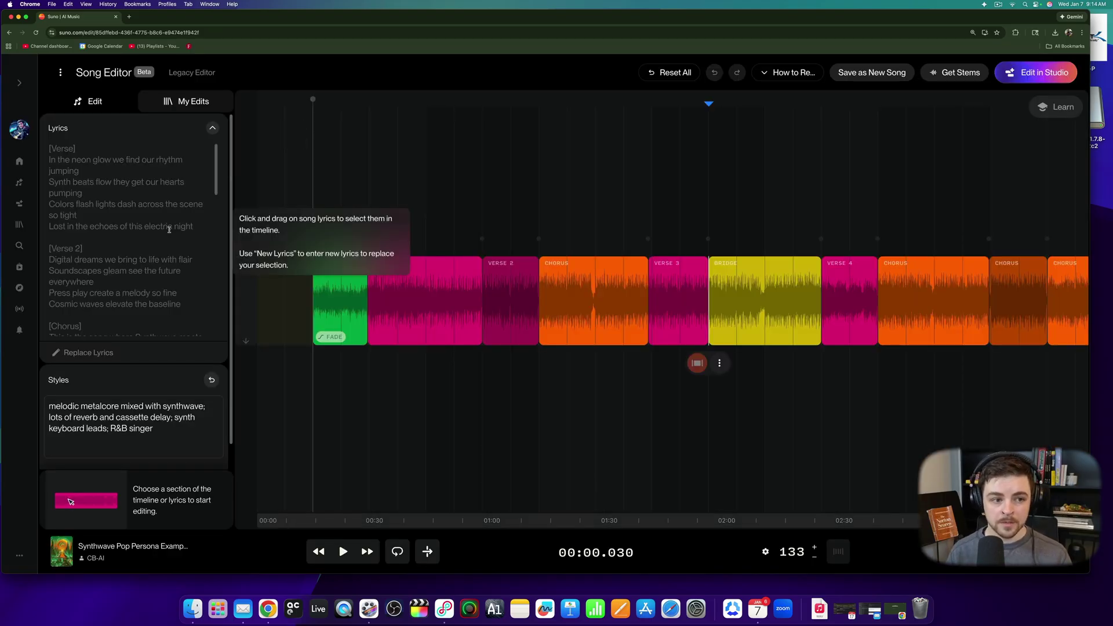
scroll(119, 219, "down", 5)
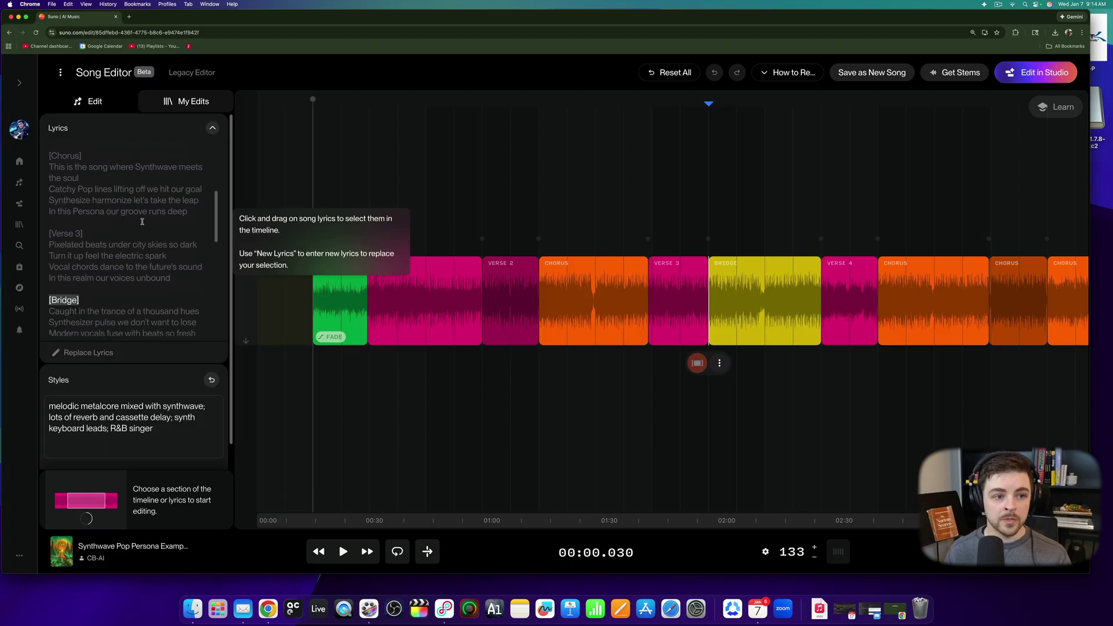
left_click(142, 221)
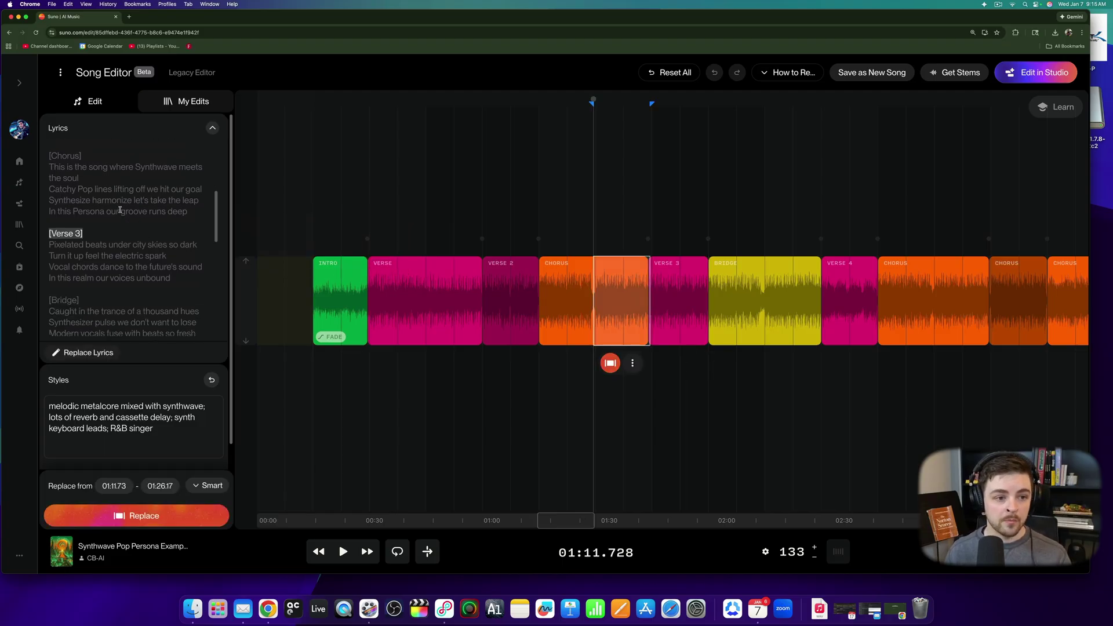
left_click_drag(121, 211, 188, 212)
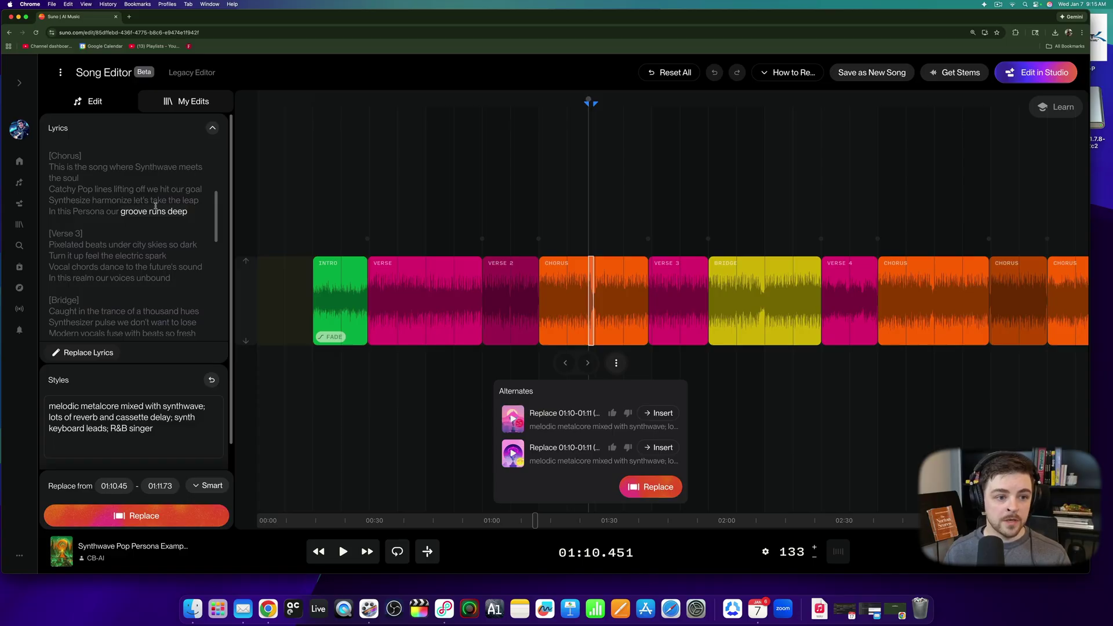
left_click(123, 212)
left_click_drag(121, 212, 195, 212)
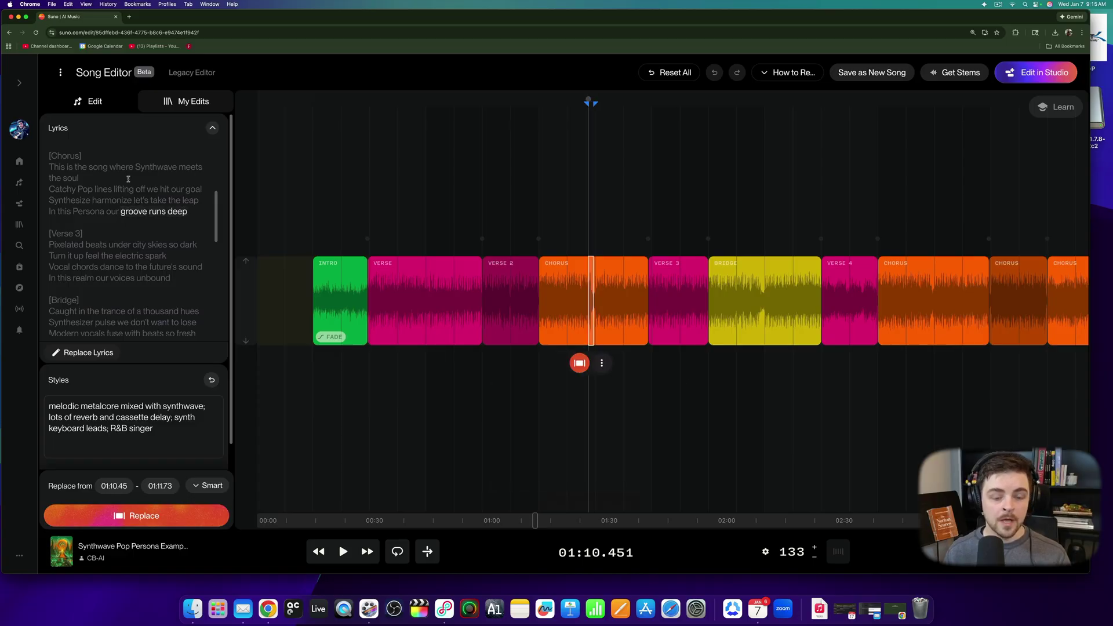
scroll(591, 307, "up", 8)
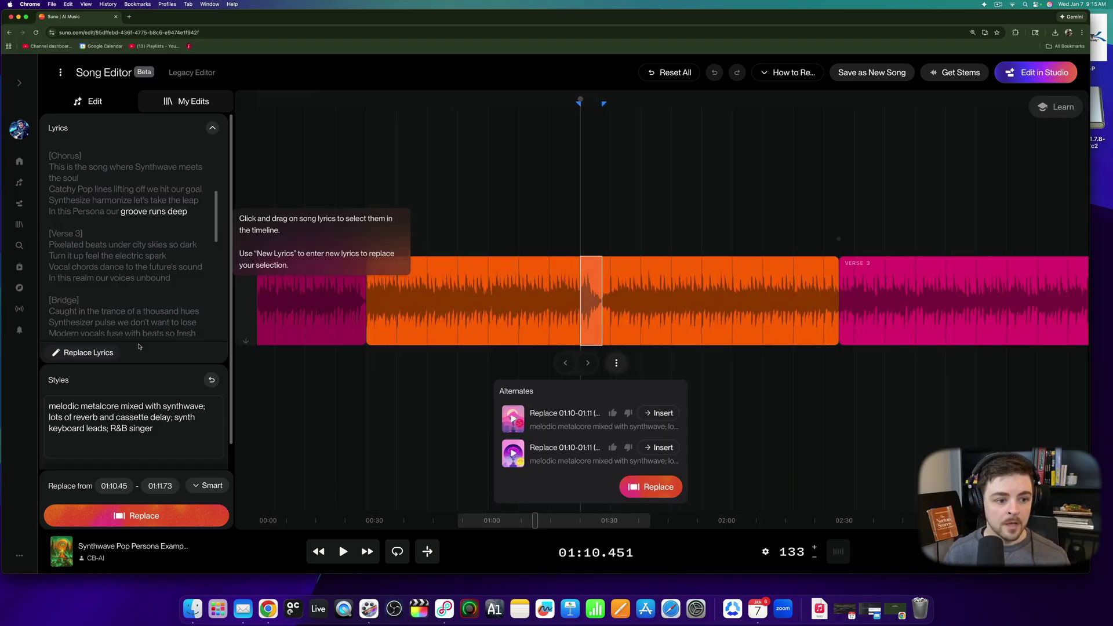
Replace 'runs deep' with 'so neat' in the new lyrics and generate the replacement take.
left_click(100, 356)
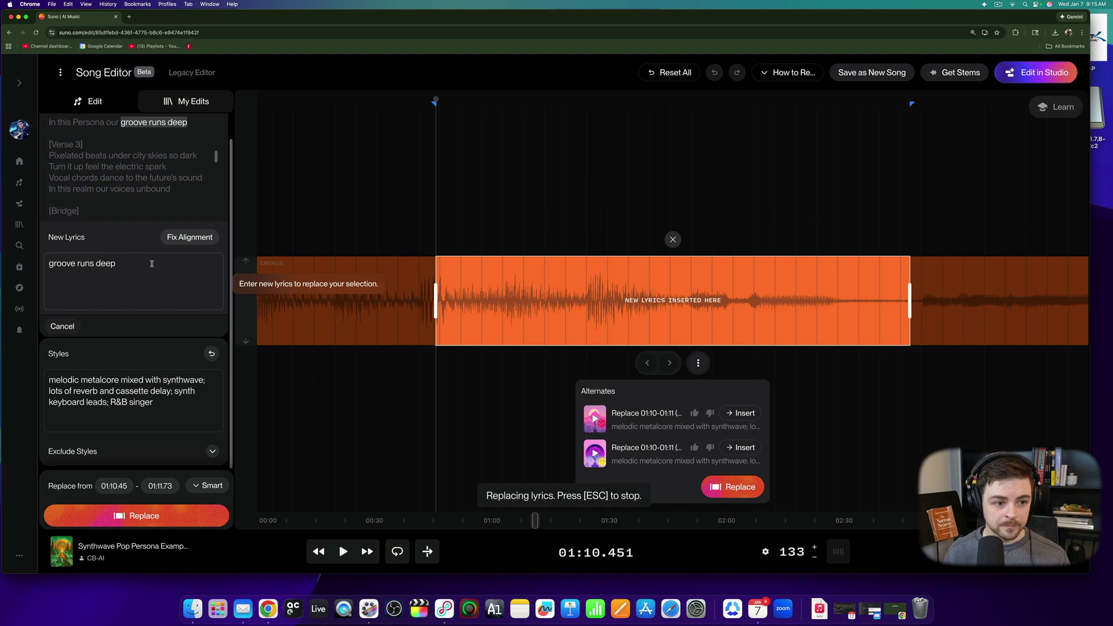
left_click_drag(116, 263, 78, 263)
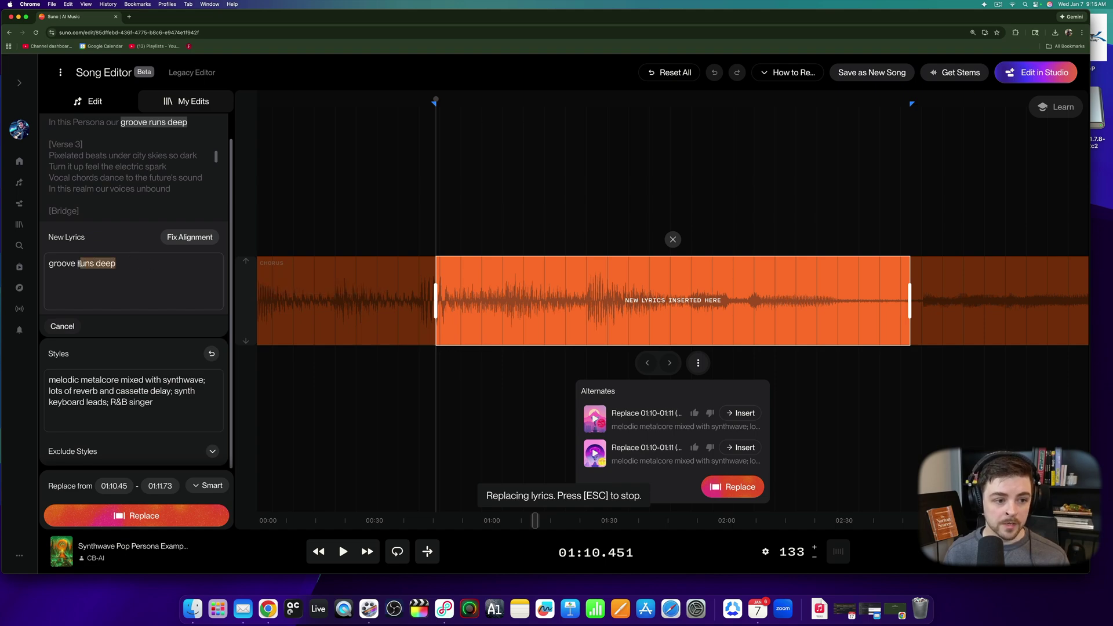
key("BackSpace")
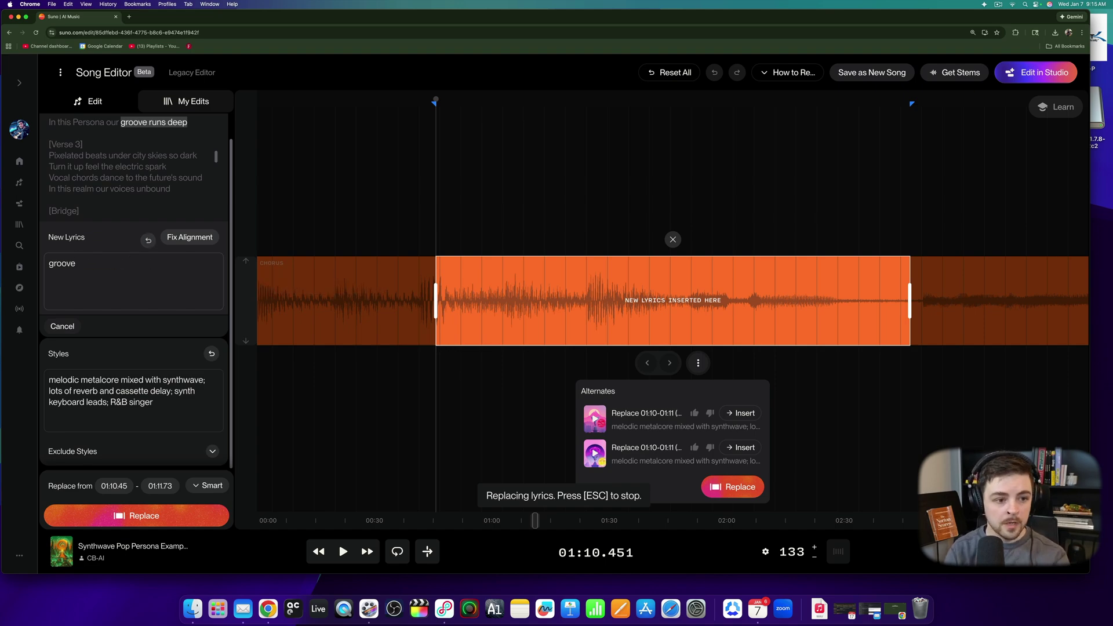
type("so neat")
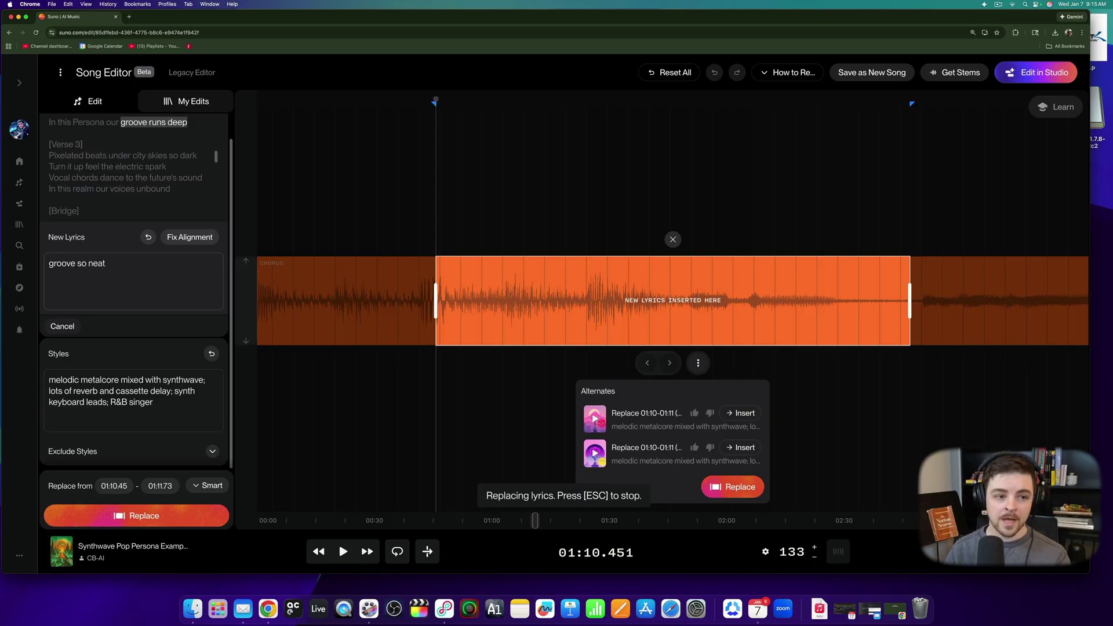
left_click(182, 237)
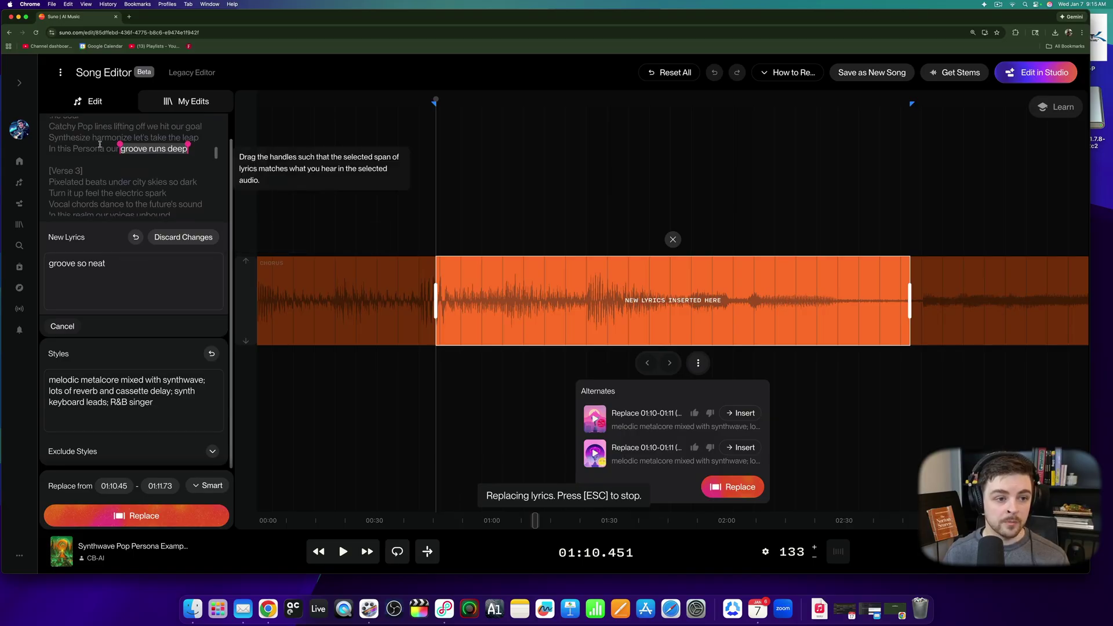
left_click(183, 237)
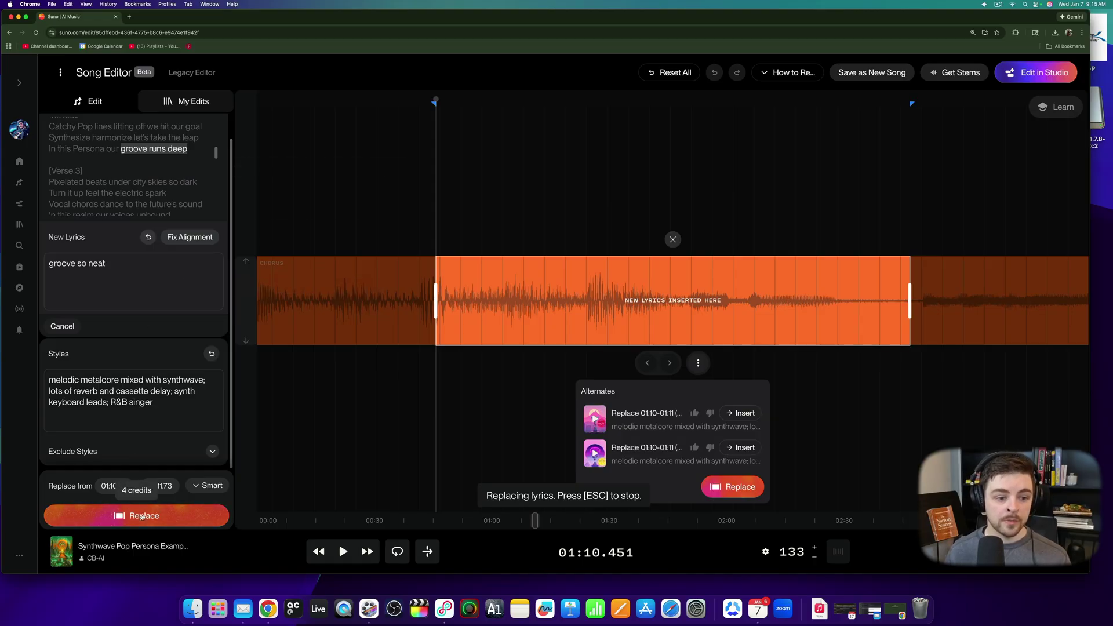
left_click(142, 516)
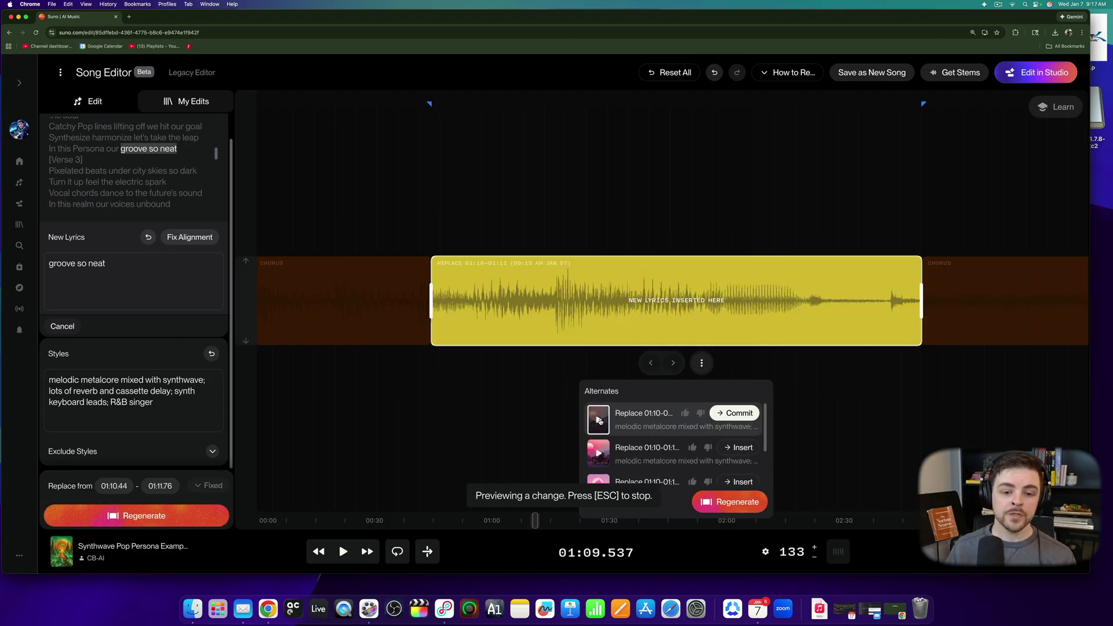
Commit the first generated 'groove so neat' alternate into the song.
scroll(599, 420, "down", 2)
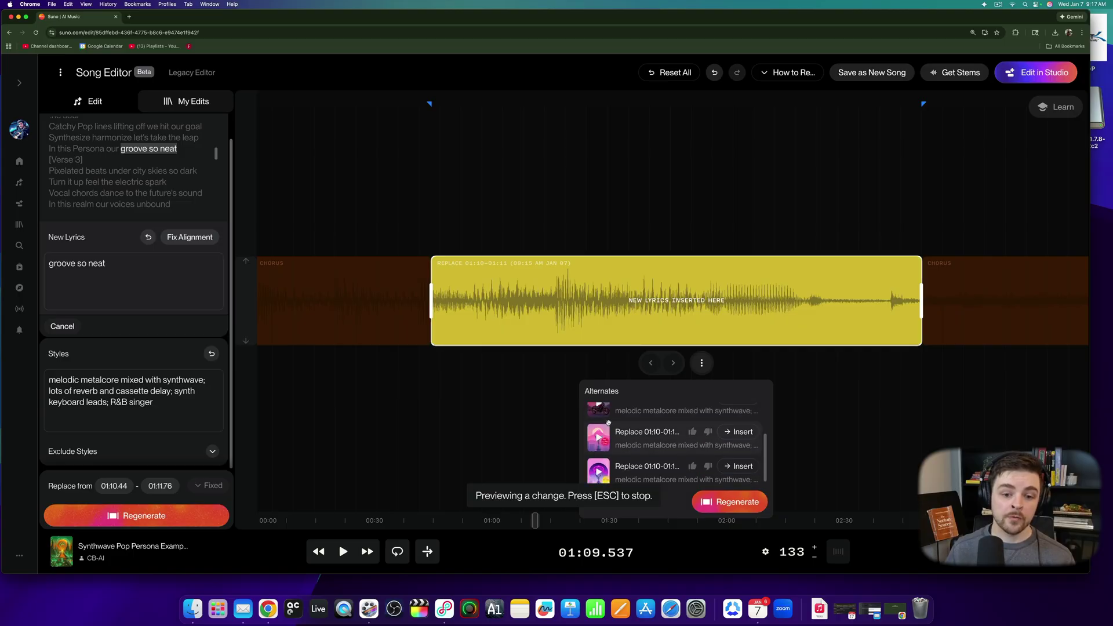
scroll(601, 427, "up", 2)
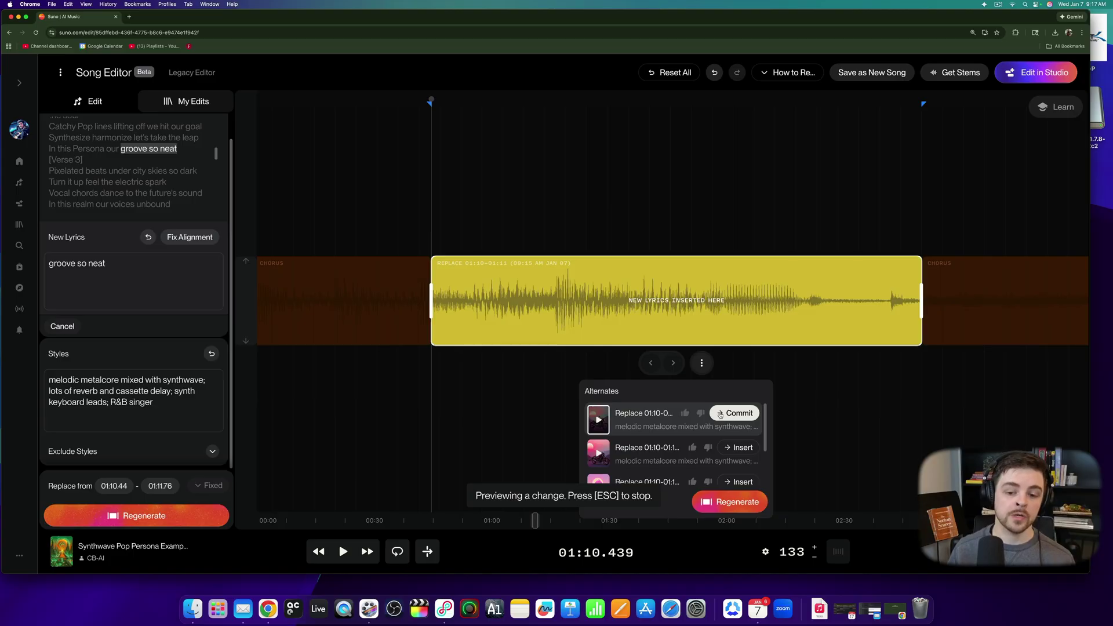
scroll(742, 446, "down", 1)
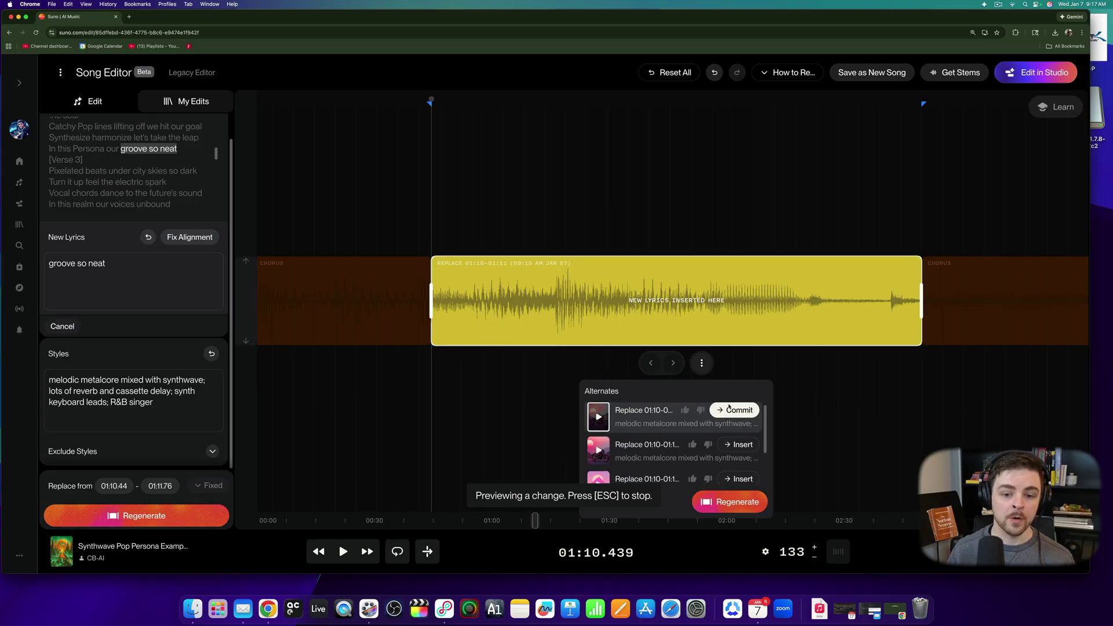
scroll(621, 432, "up", 1)
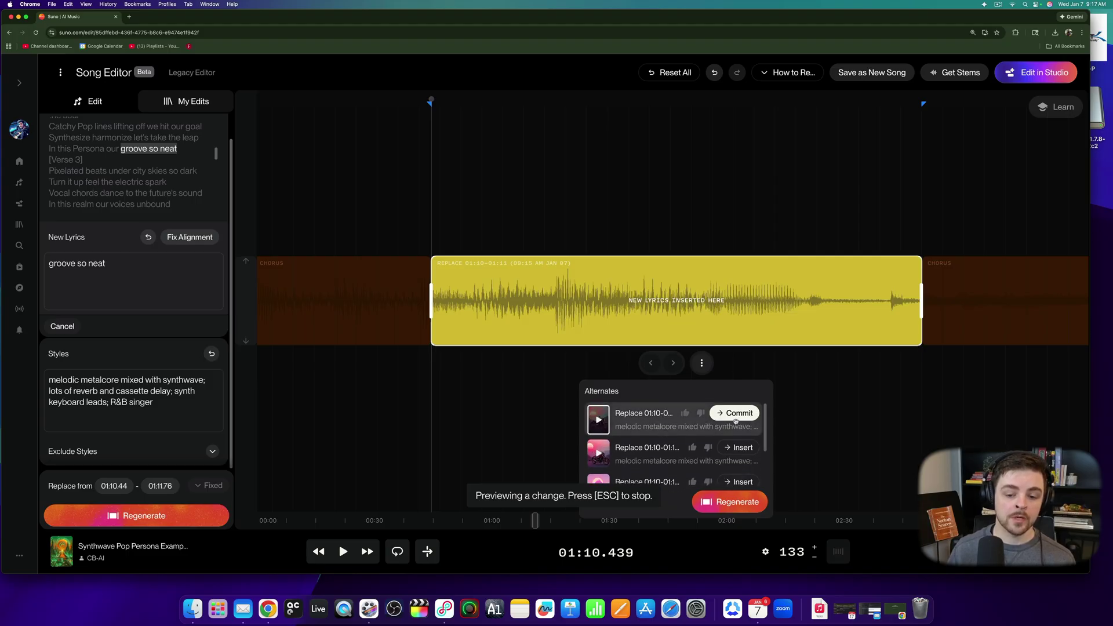
left_click(733, 415)
left_click(737, 415)
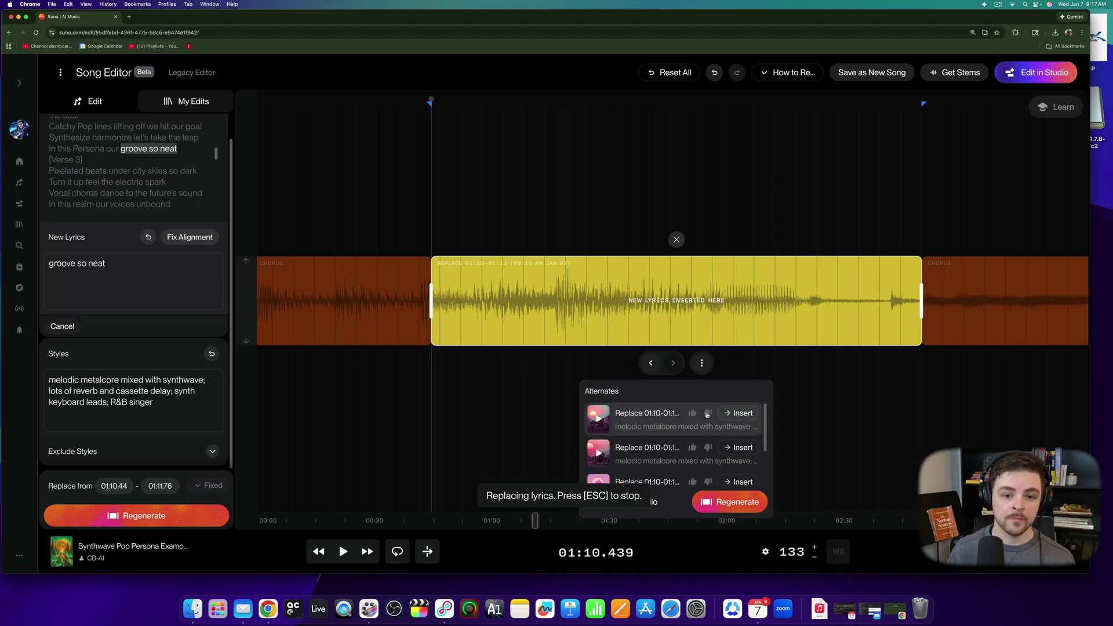
Preview the edited chorus from 01:09.89, then stop playback.
left_click(292, 293)
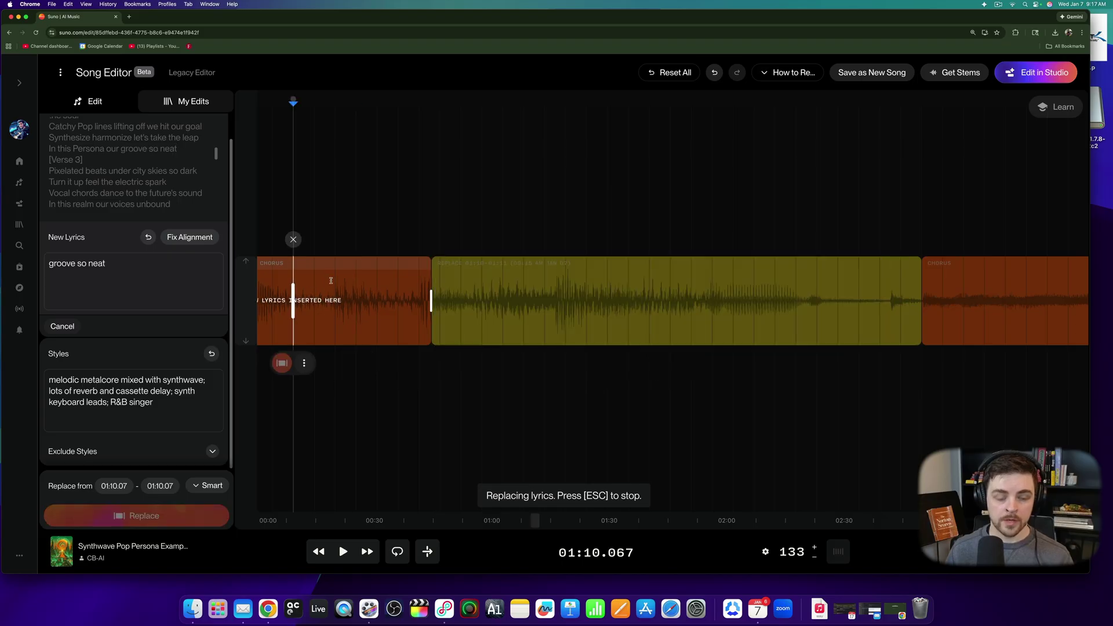
left_click(280, 303)
key("space")
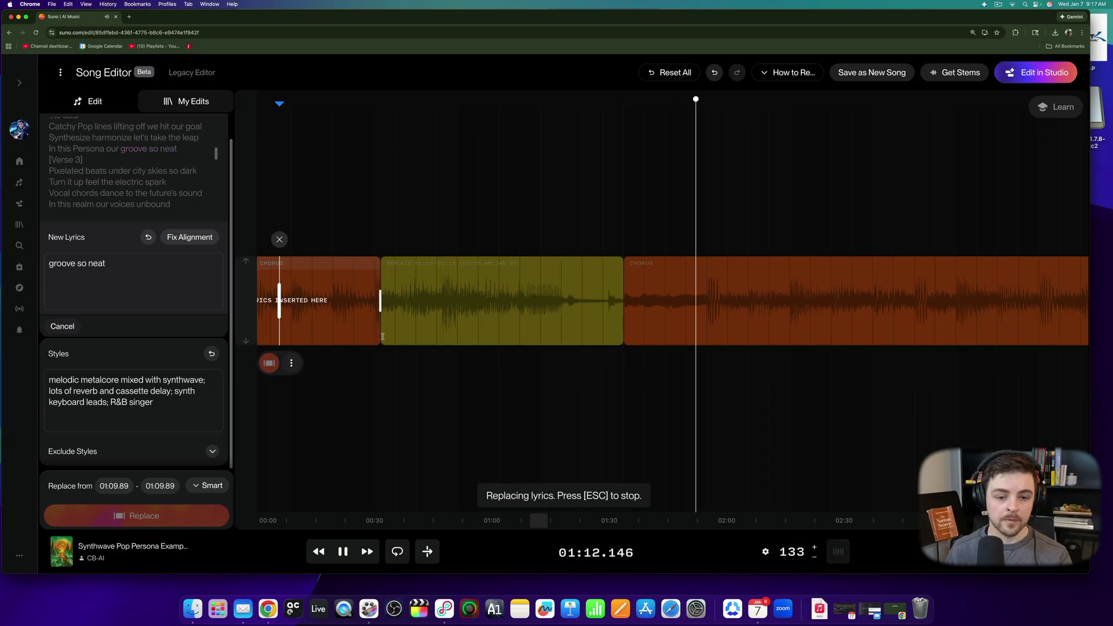
key("space")
scroll(594, 381, "down", 5)
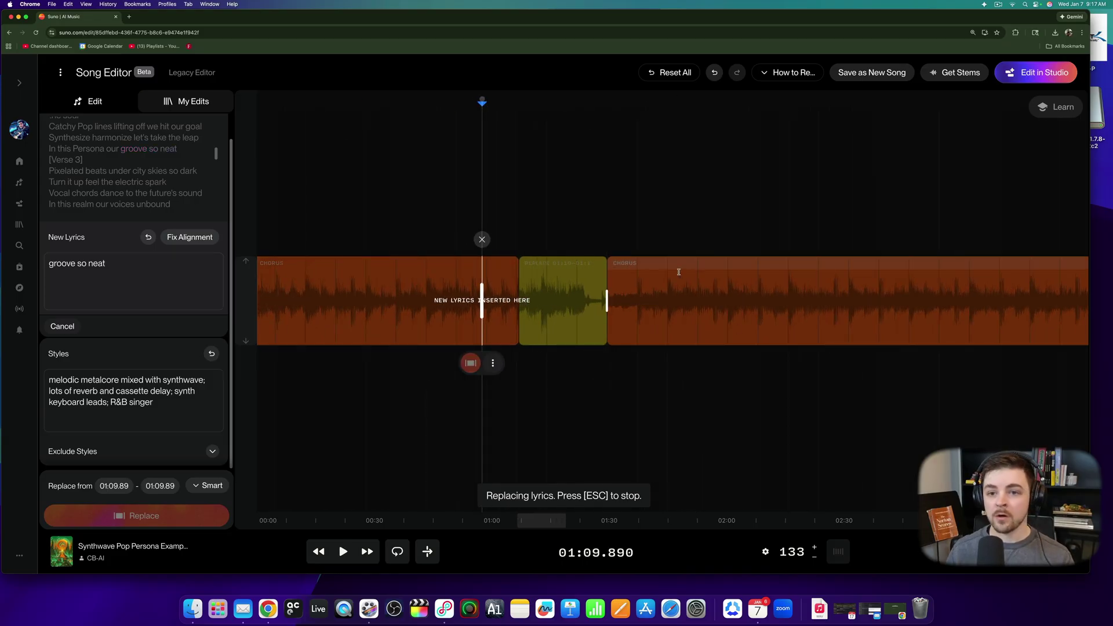
Save the edit as a new song and check 'groove so neat' in its lyrics.
left_click(874, 77)
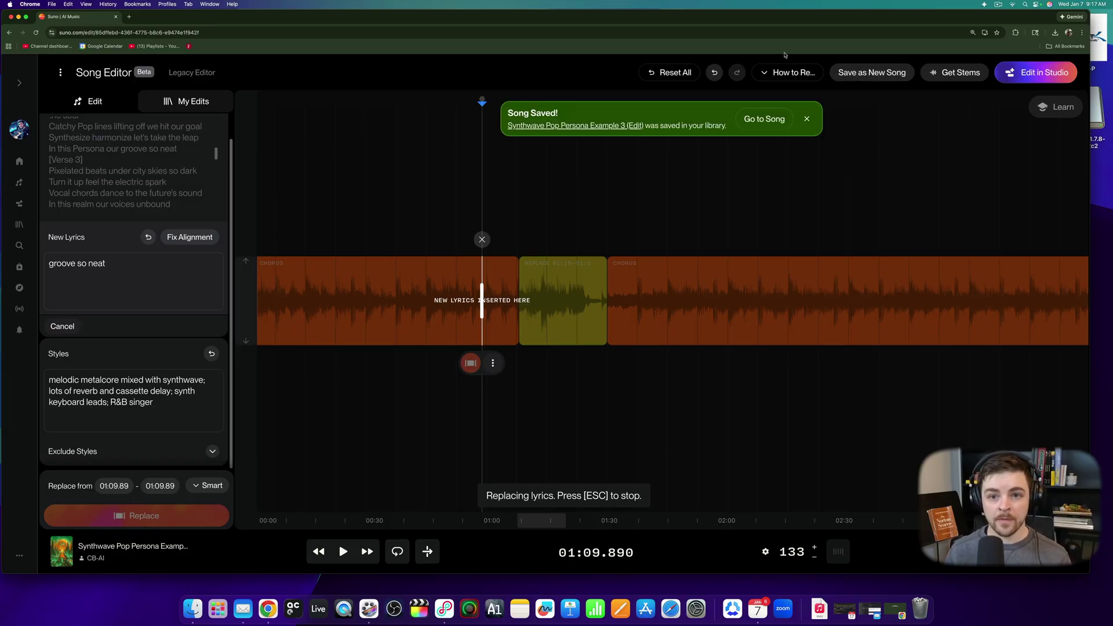
left_click(738, 118)
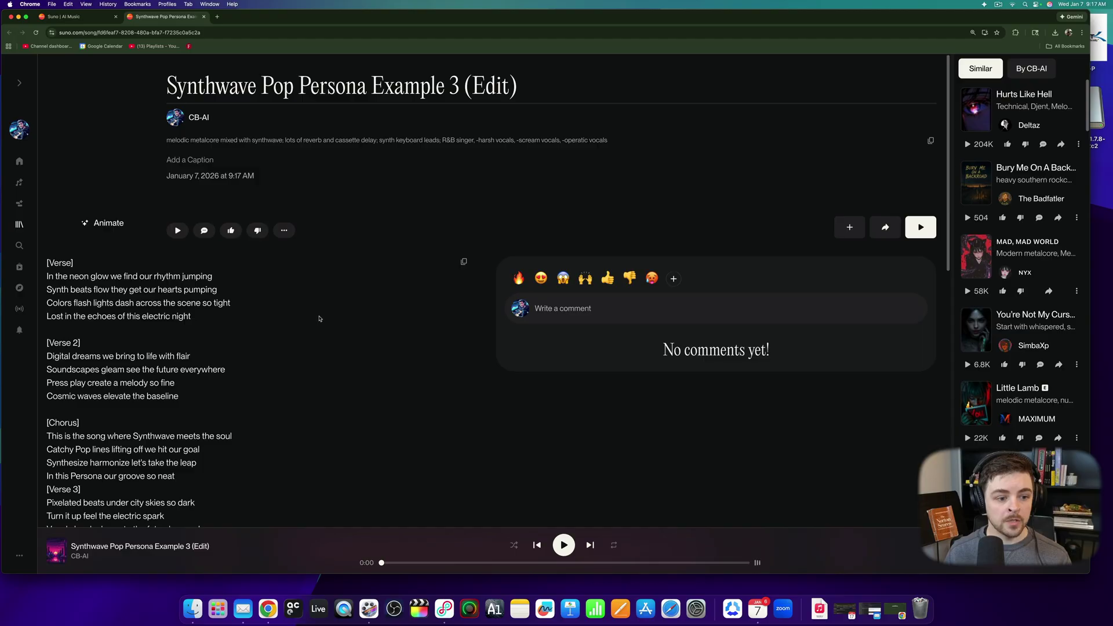
scroll(243, 308, "down", 3)
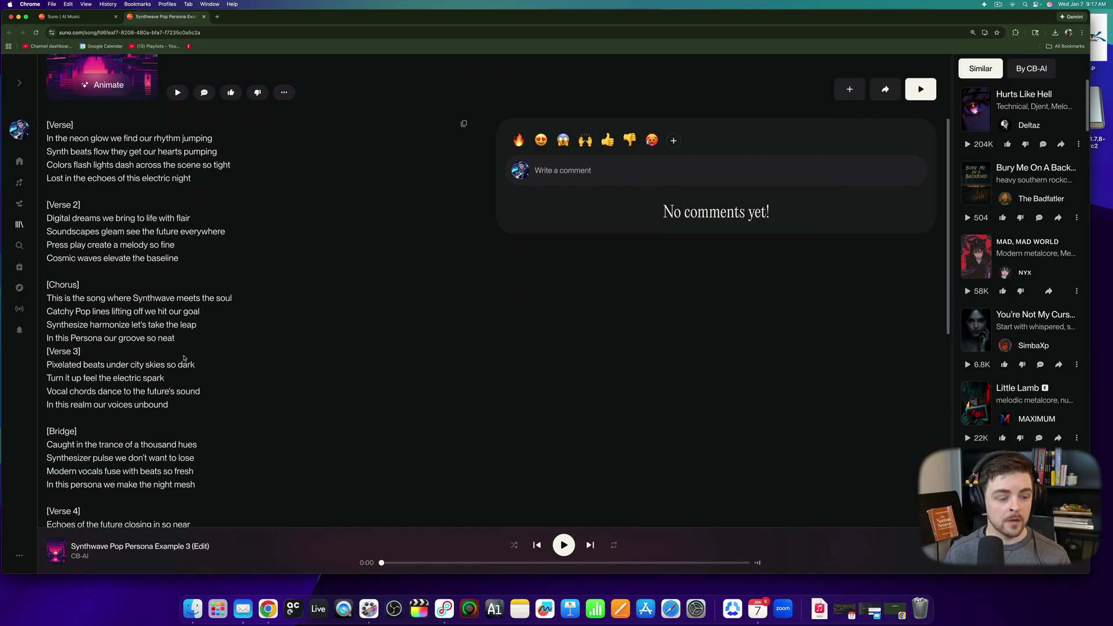
left_click_drag(118, 341, 175, 339)
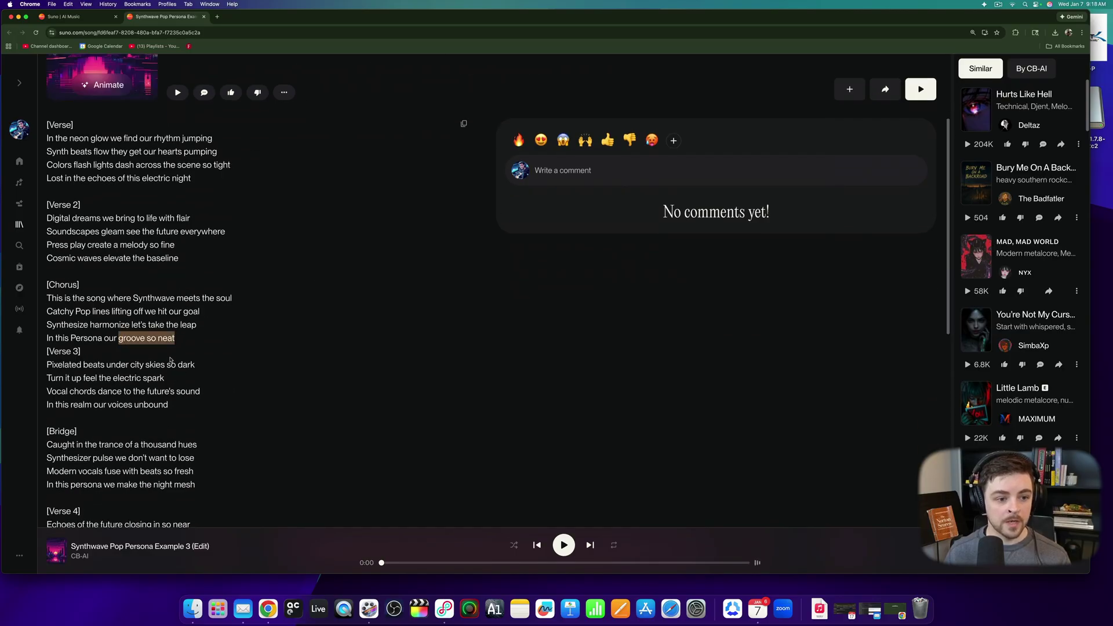
scroll(285, 398, "up", 2)
scroll(285, 398, "down", 5)
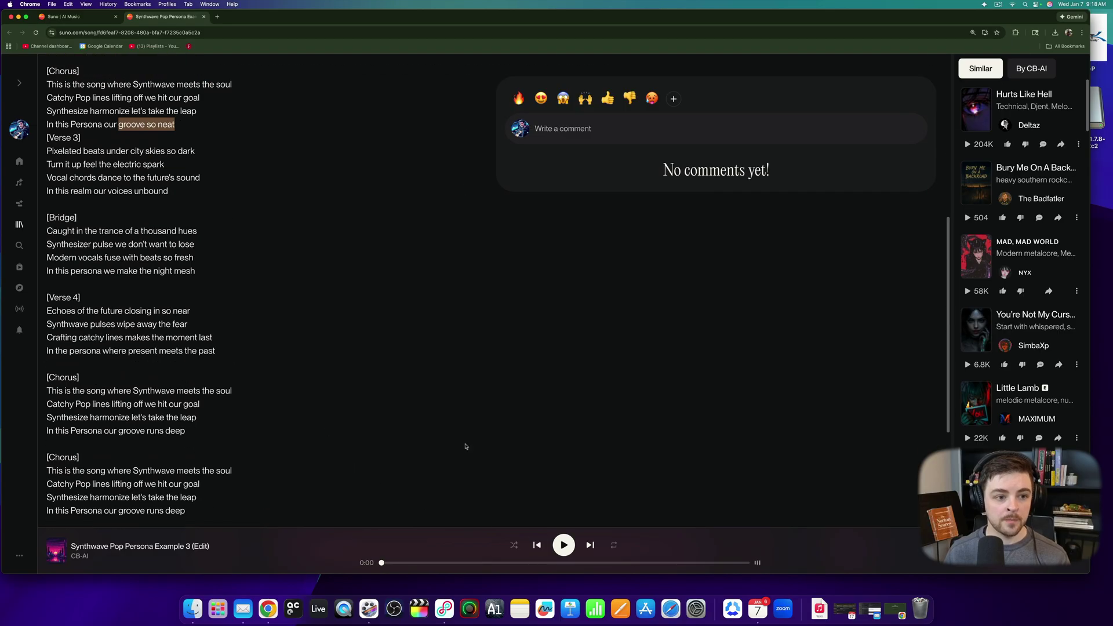
scroll(466, 447, "up", 5)
Play the saved song near 1:09 to hear the edited line, then pause.
left_click(481, 562)
left_click(503, 563)
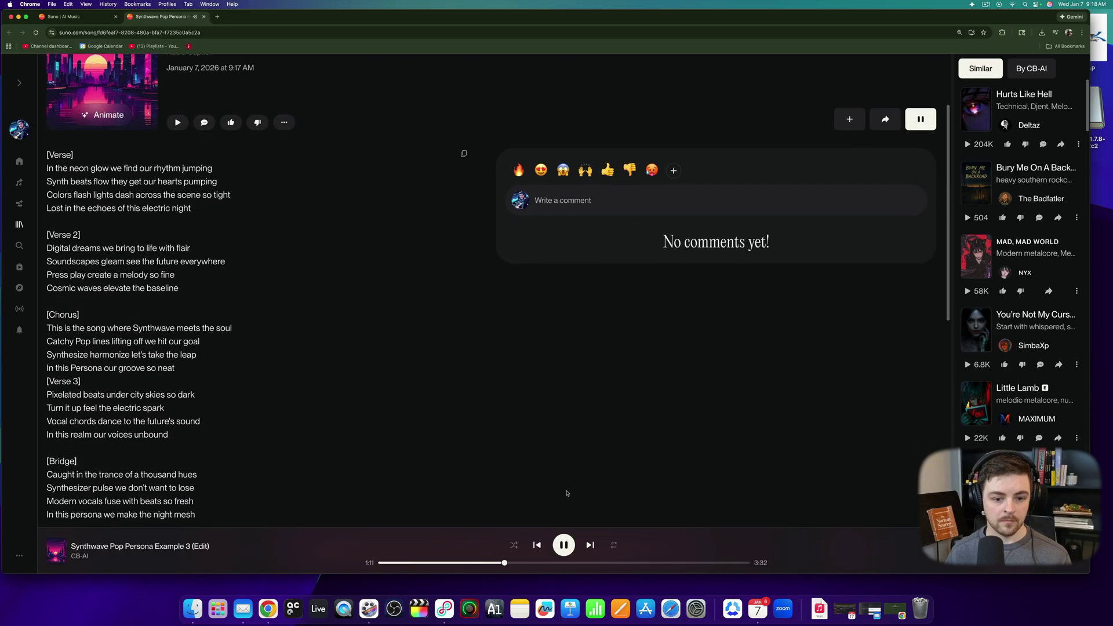
left_click(563, 545)
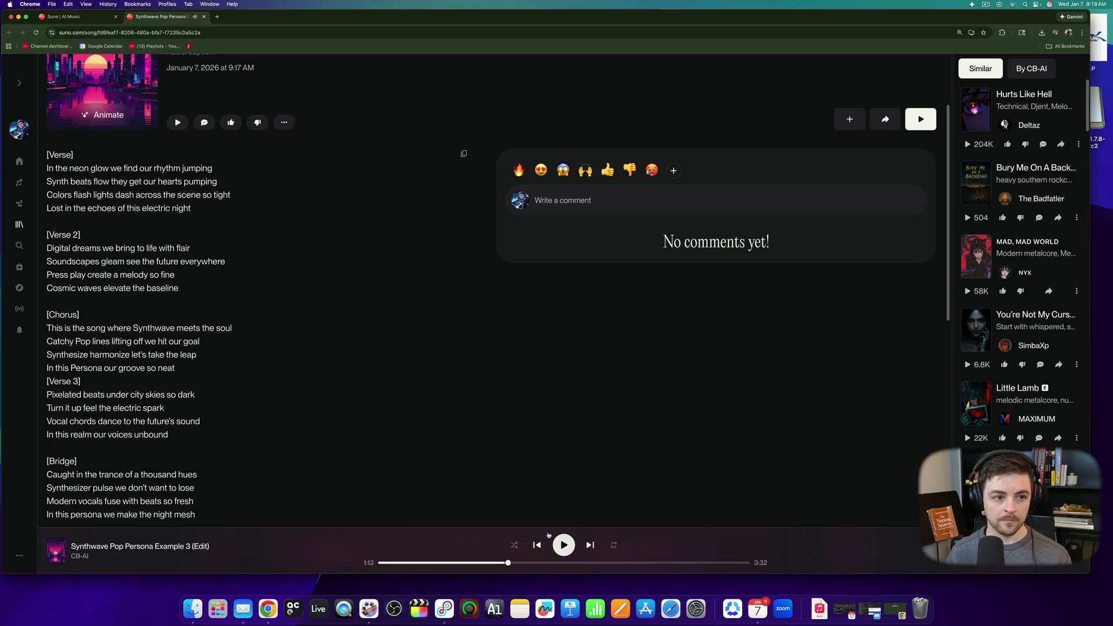